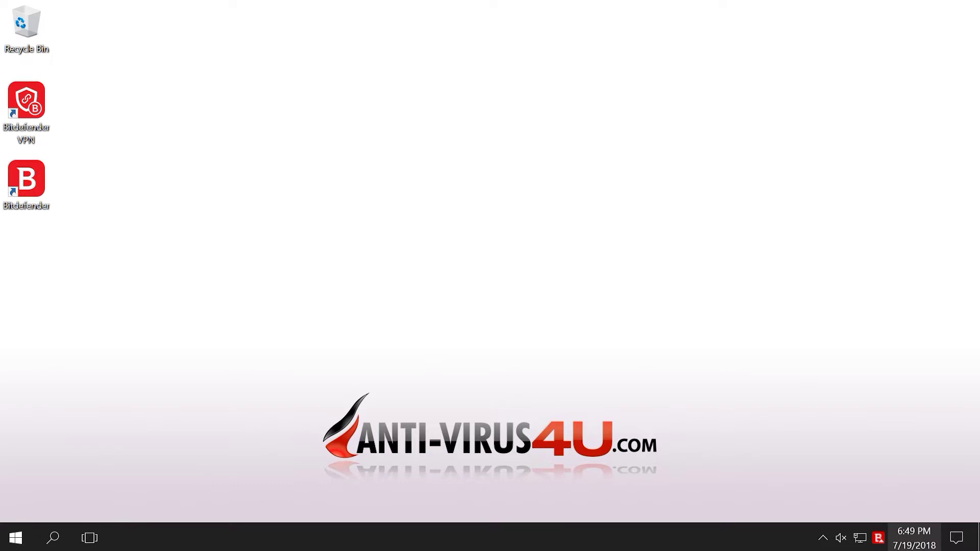
Swap the dashboard's Safepay quick action for System Scan via the quick-actions list
left_click(880, 538)
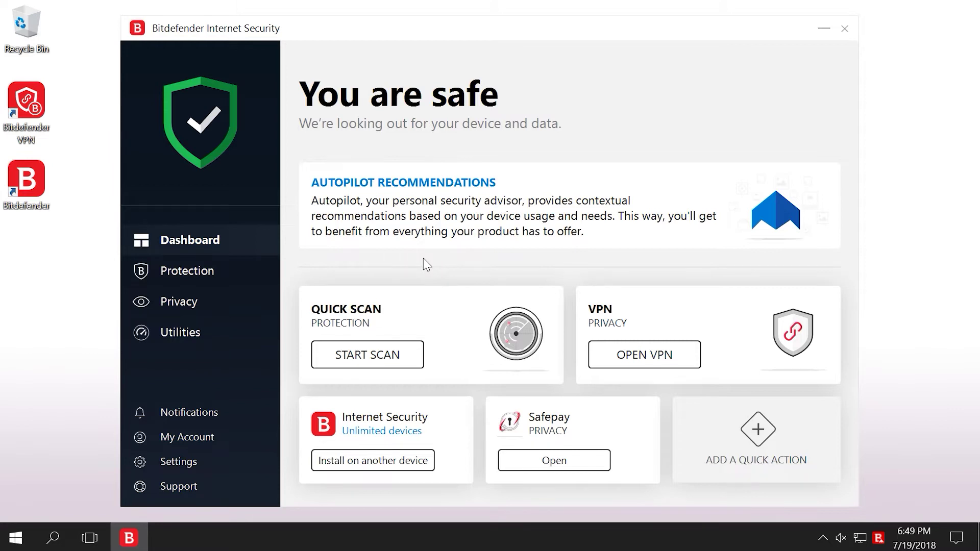
mouse_move(572, 439)
left_click(651, 407)
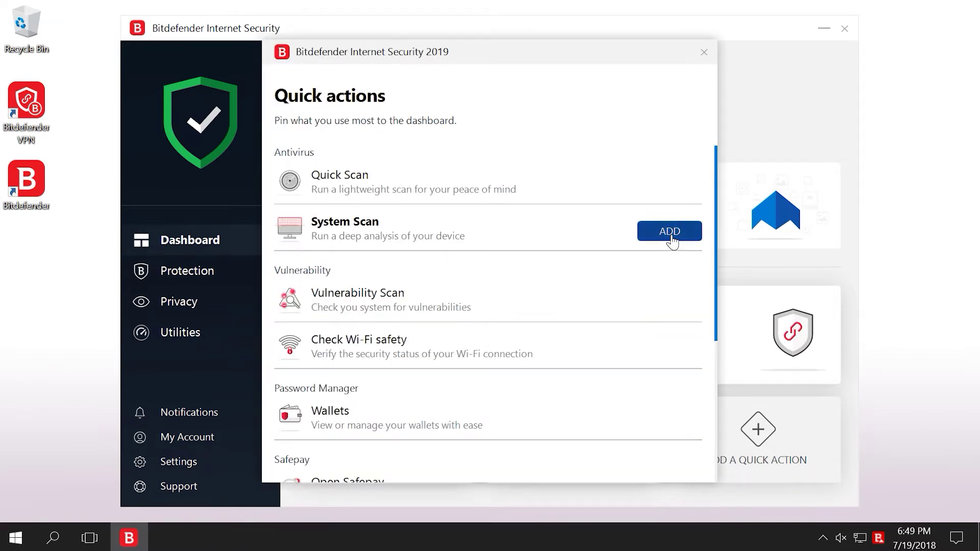
left_click(670, 231)
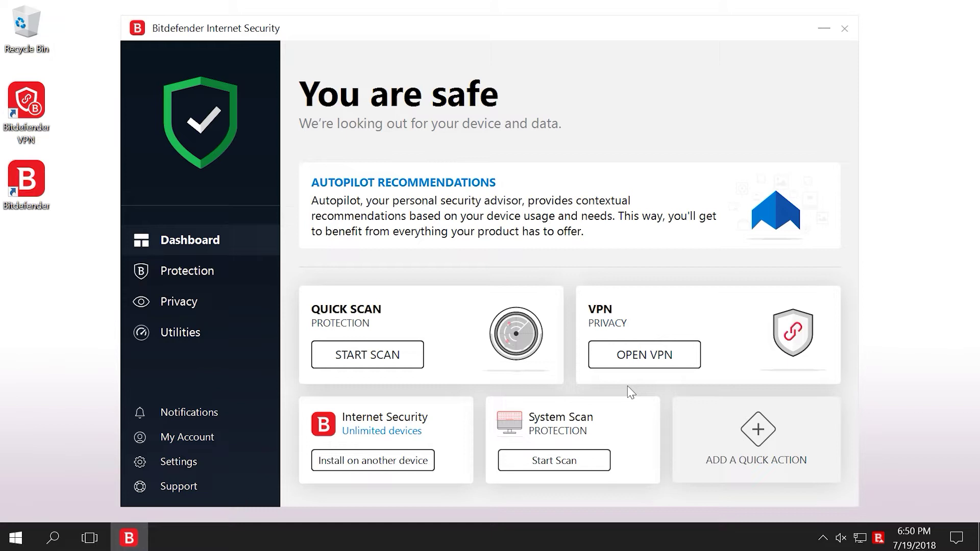
left_click(201, 272)
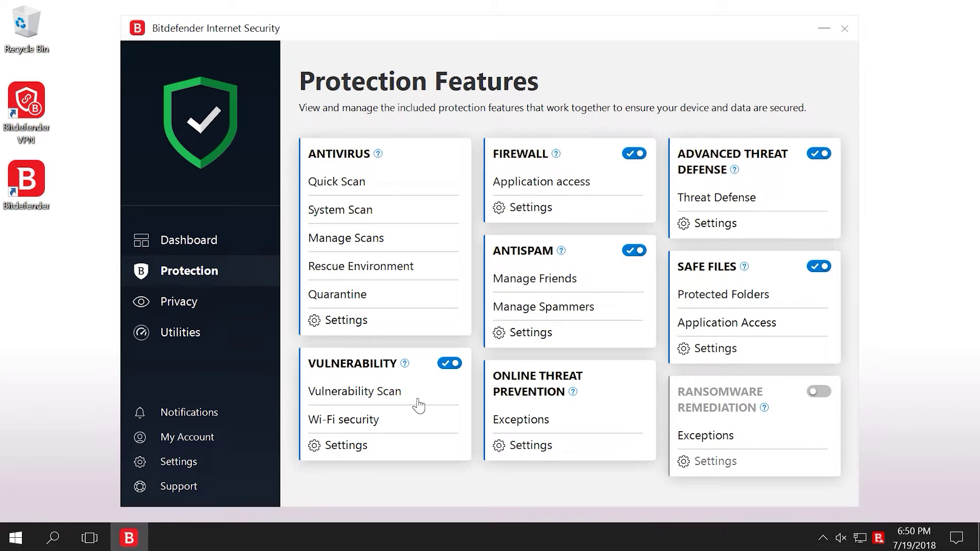
Toggle the Vulnerability Windows and application update checks off and back on, leaving both enabled
left_click(350, 446)
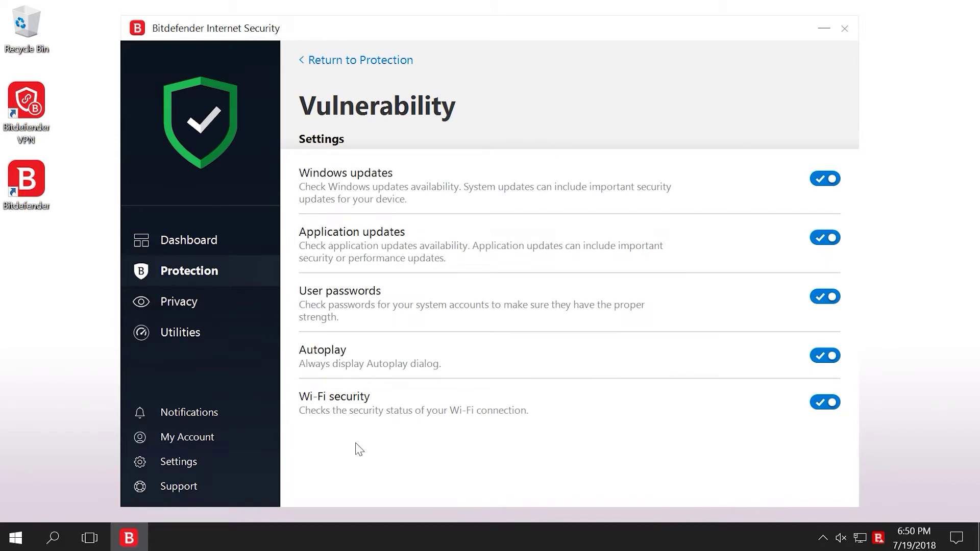
left_click(825, 178)
left_click(825, 238)
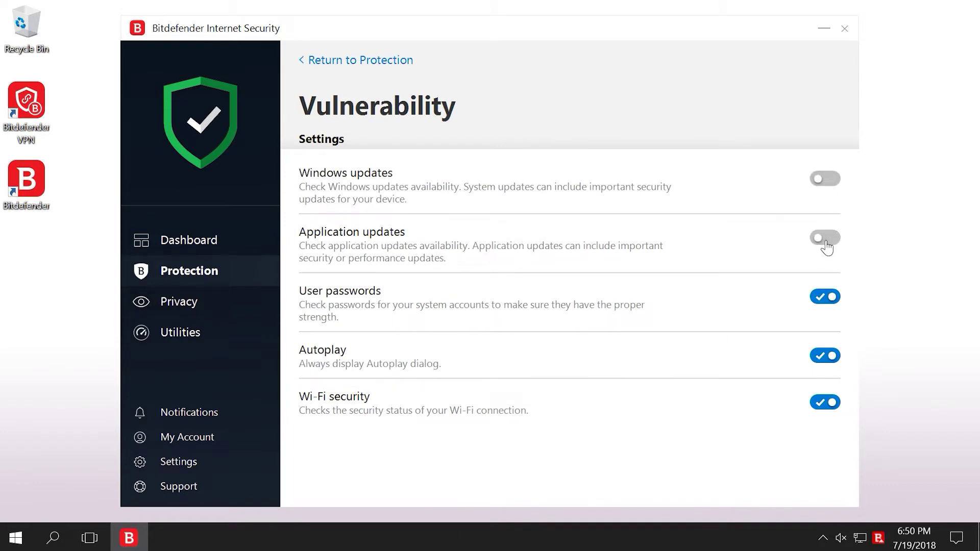
left_click(826, 238)
left_click(825, 179)
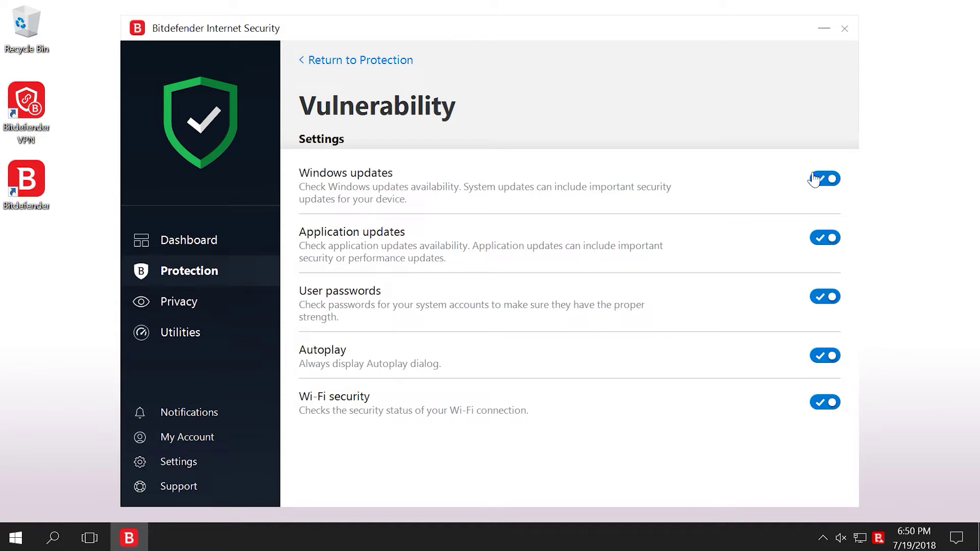
left_click(374, 63)
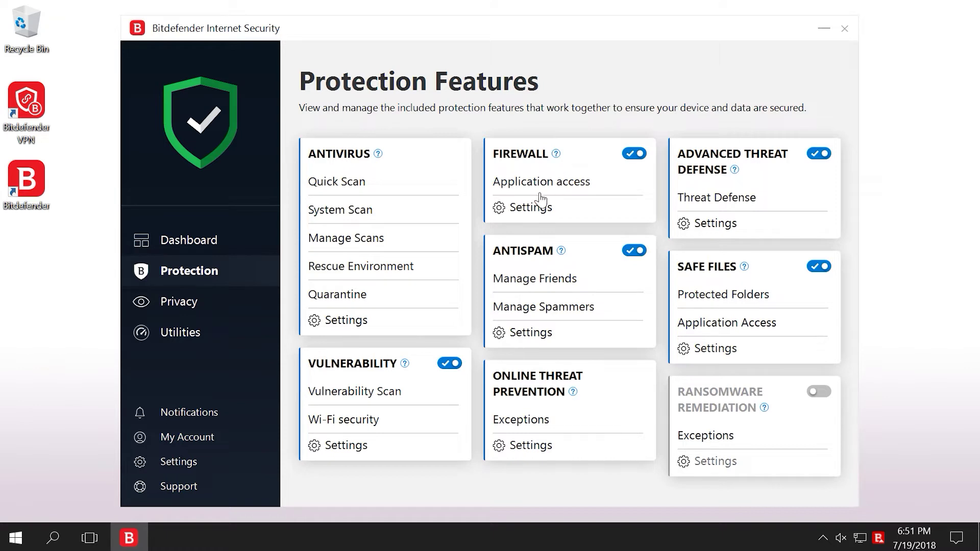
Inspect the Ethernet0 network type choices under the Firewall's Network Adapters settings
left_click(531, 208)
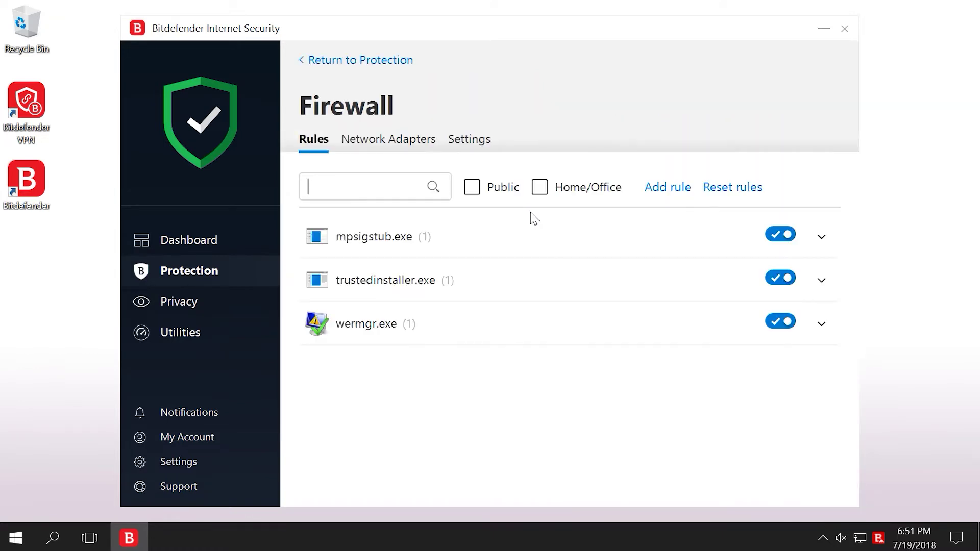
left_click(400, 143)
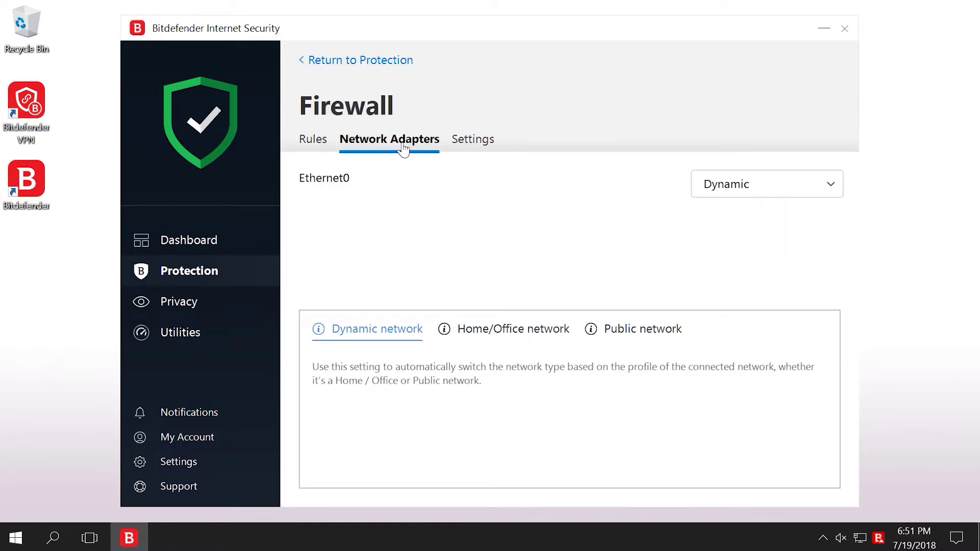
left_click(812, 184)
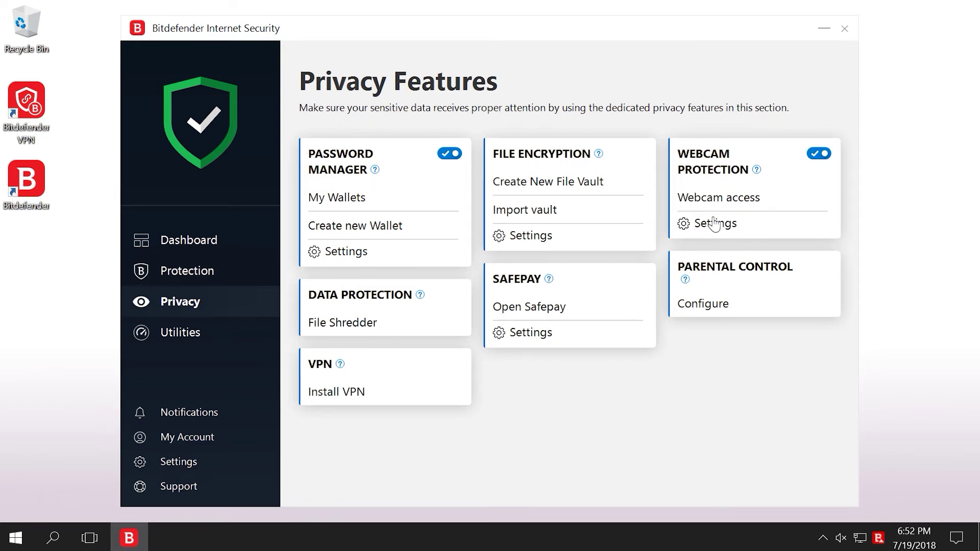
left_click(715, 223)
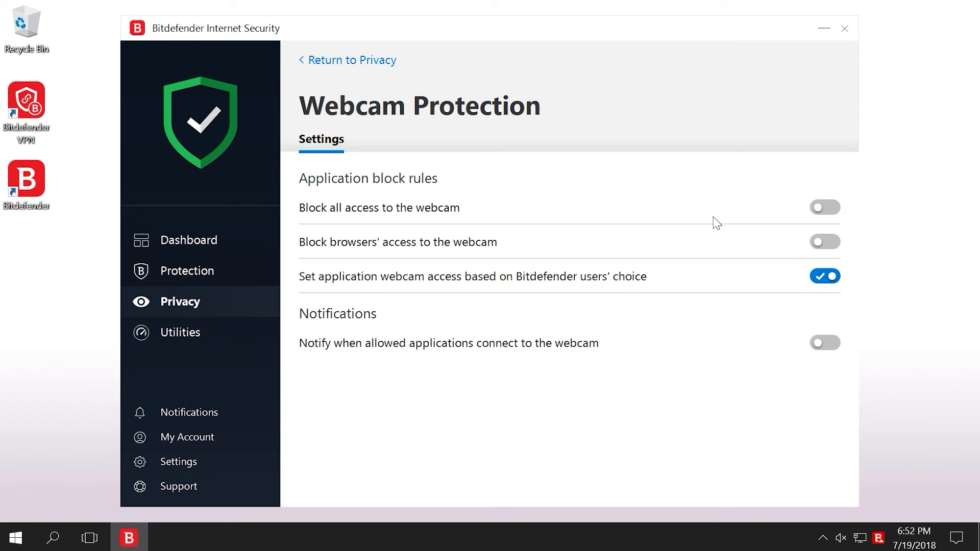
Turn on 'Block all access to the webcam' in the Webcam Protection settings
left_click(831, 209)
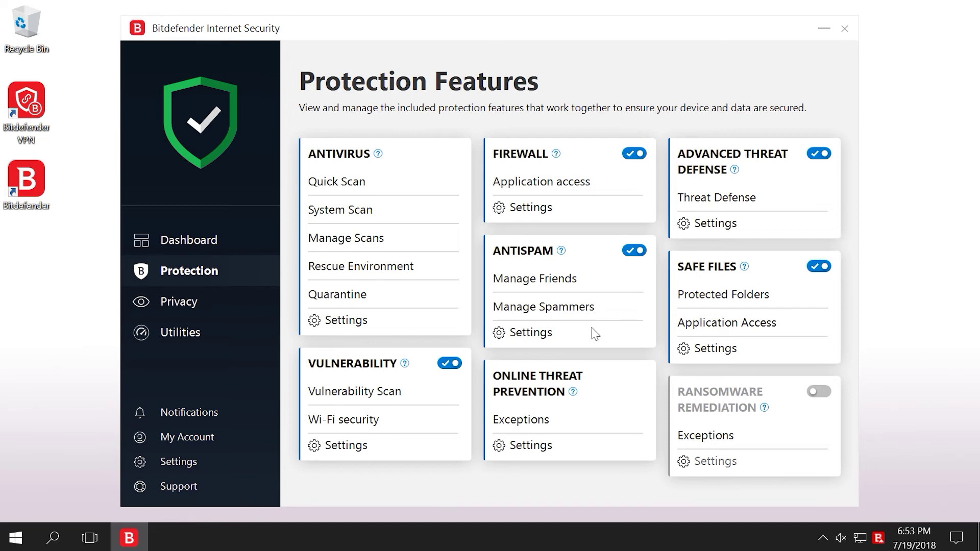
Toggle Antispam blocking of Asian and Cyrillic character emails, leaving it off
left_click(547, 337)
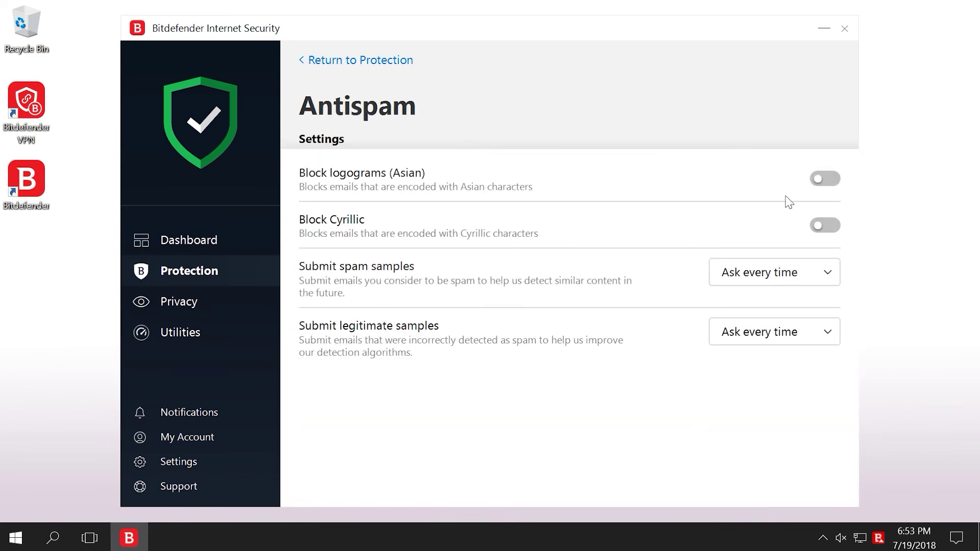
left_click(825, 178)
left_click(825, 178)
left_click(824, 223)
Move through the Protection and Privacy overviews back to the dashboard
left_click(385, 62)
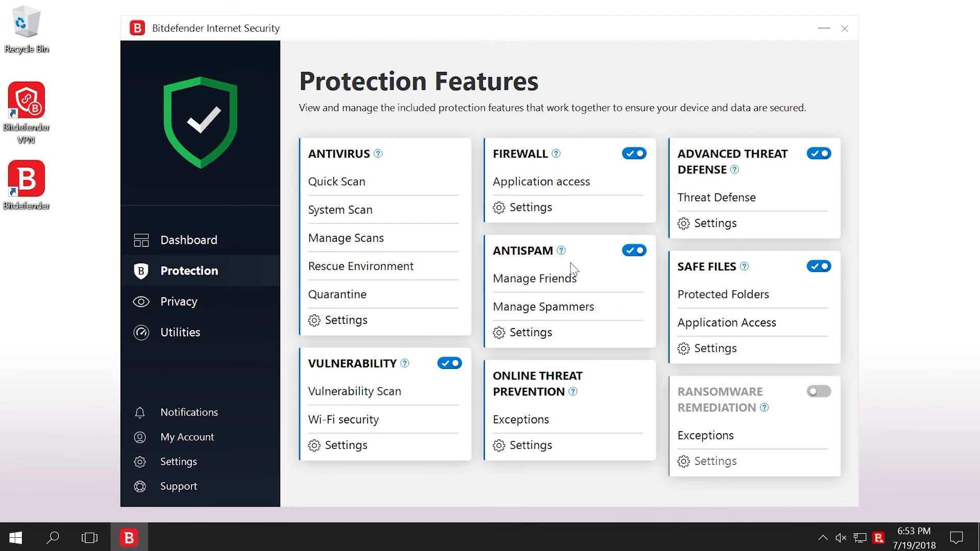
left_click(180, 302)
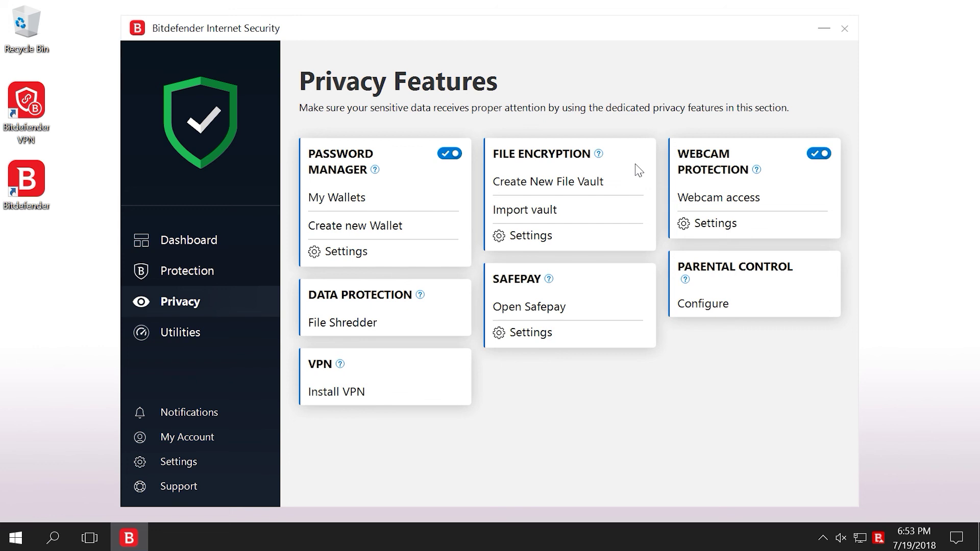
left_click(175, 240)
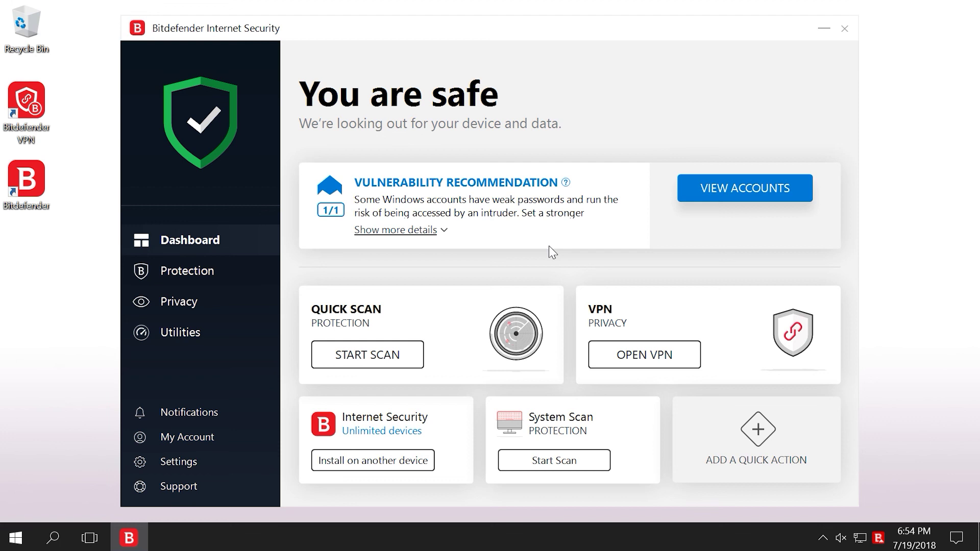
Close the Bitdefender Internet Security window, leaving the Windows desktop showing
left_click(844, 29)
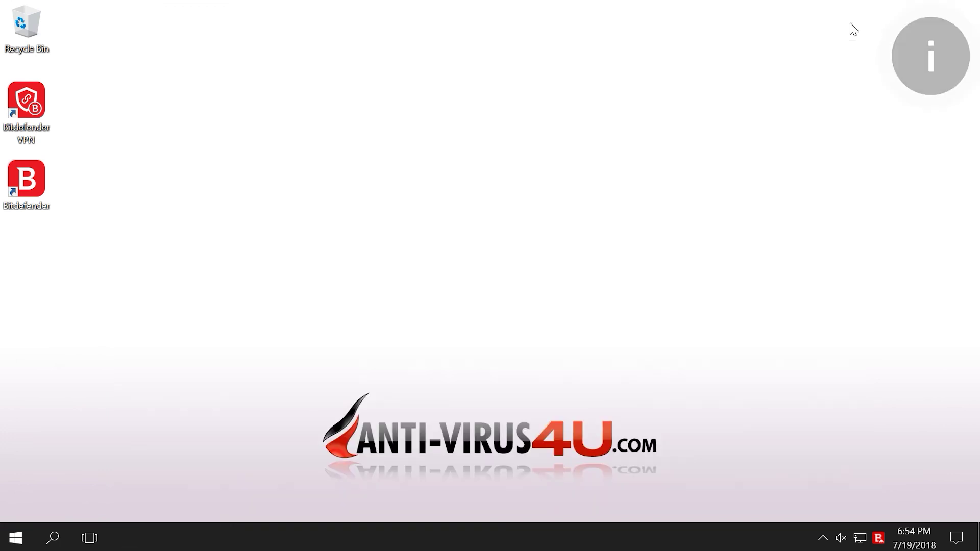